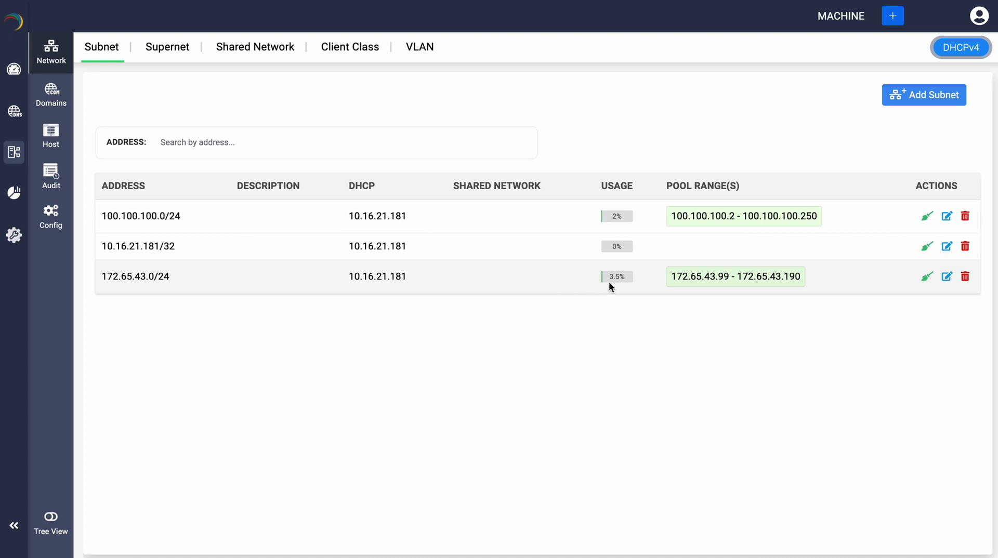
Step: Go to the DHCP network's client classes and open the Radiology dept members class for editing
{"action": "mouse_move", "coordinate": [609, 282]}
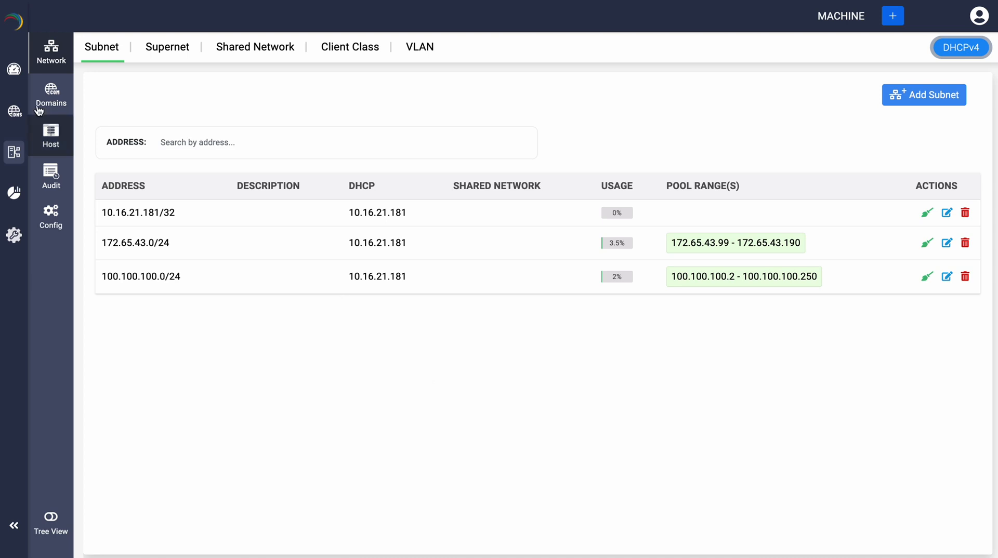
{"action": "mouse_move", "coordinate": [3, 31]}
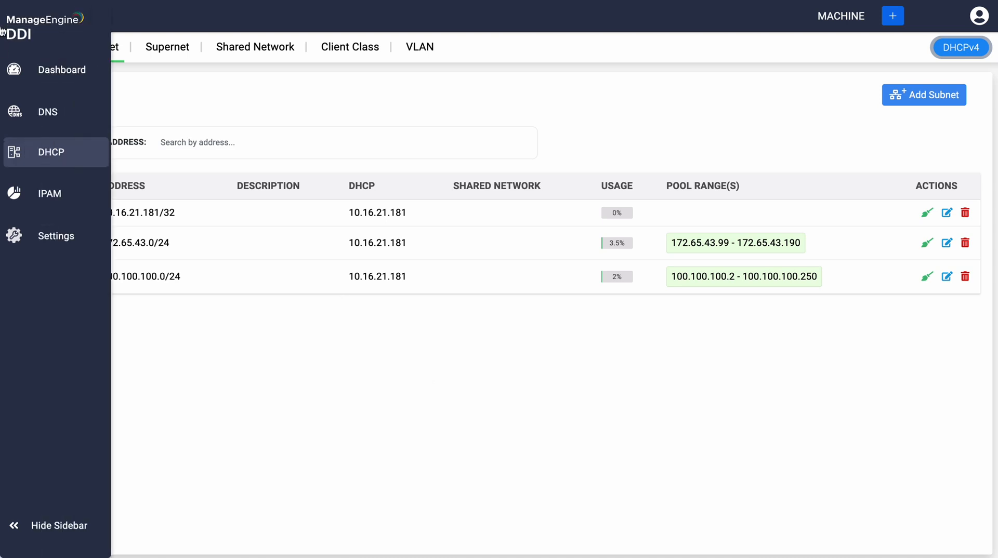
{"action": "left_click", "coordinate": [29, 152]}
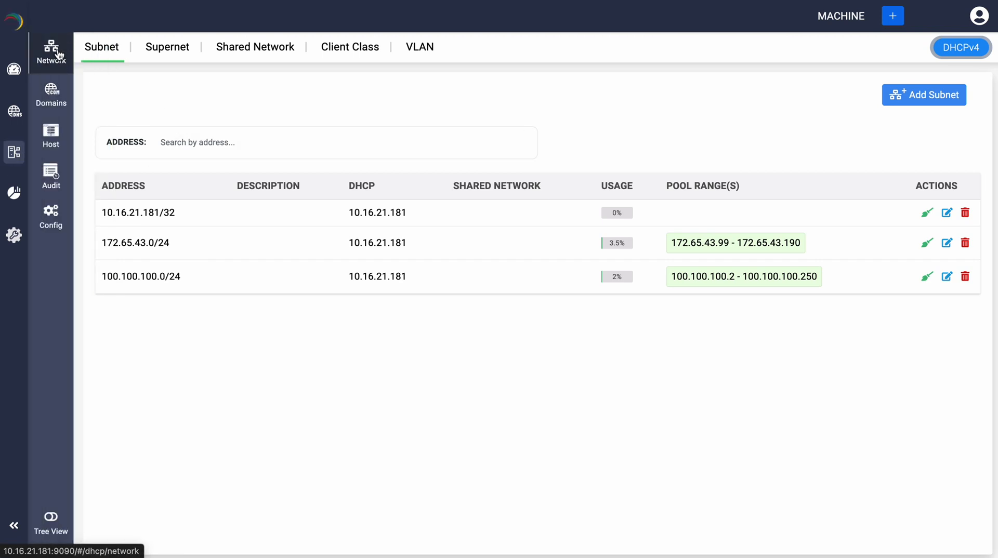
{"action": "left_click", "coordinate": [336, 51]}
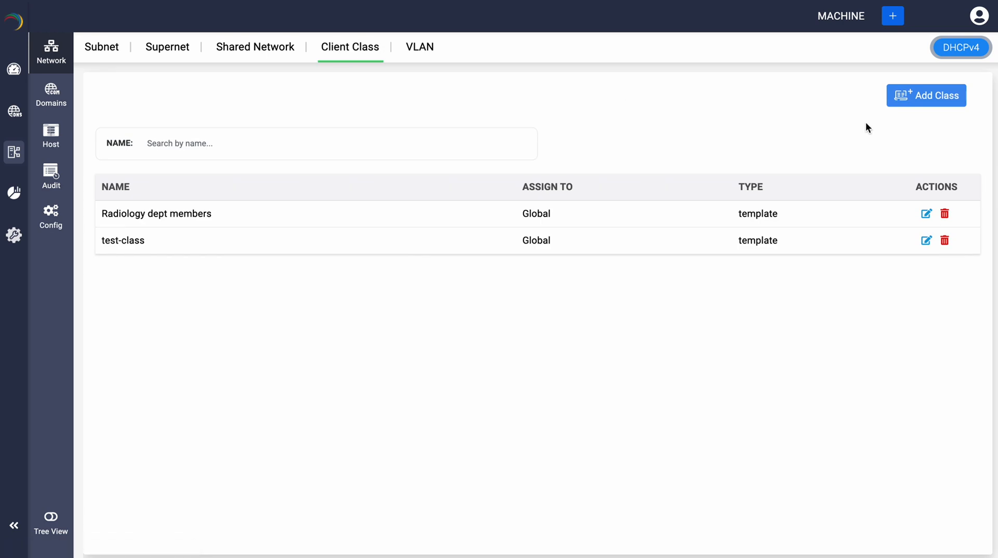
{"action": "left_click", "coordinate": [919, 100]}
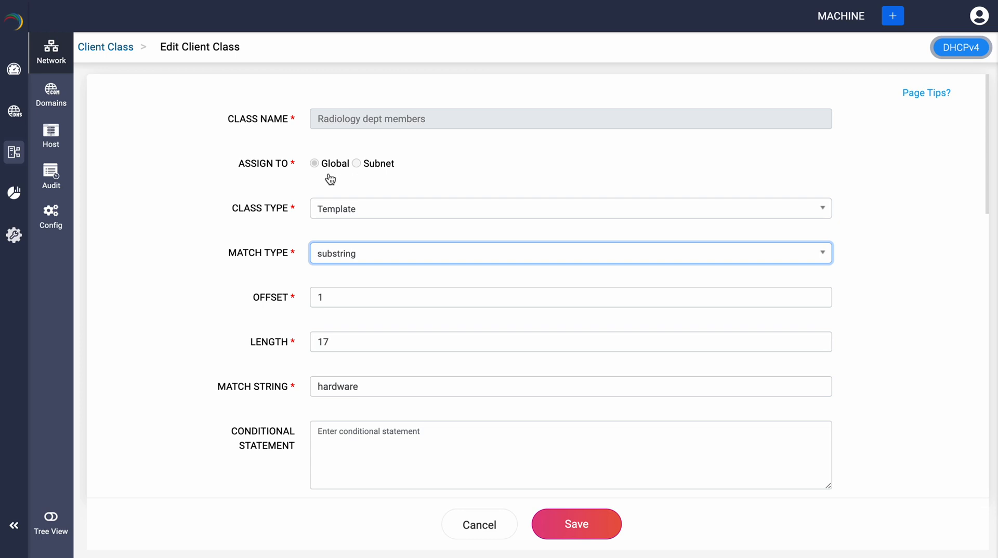
Step: Review the available class types and match types, leaving the class on Template and substring
{"action": "left_click", "coordinate": [345, 222]}
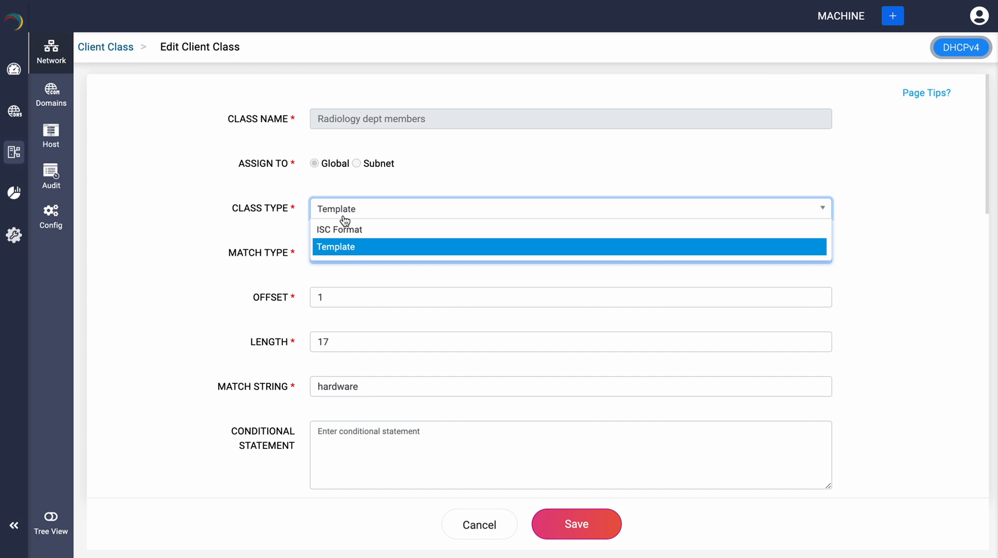
{"action": "left_click", "coordinate": [278, 219]}
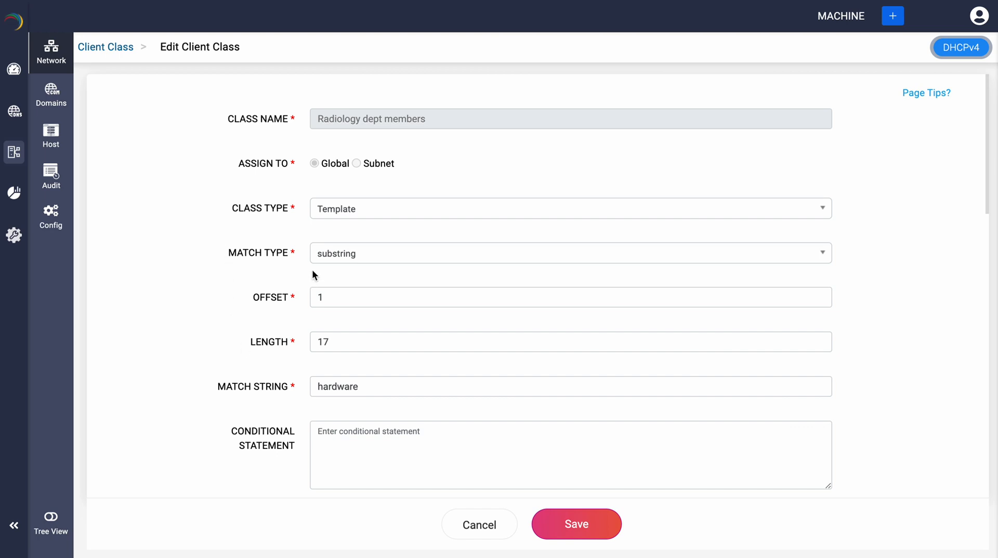
{"action": "left_click", "coordinate": [347, 257]}
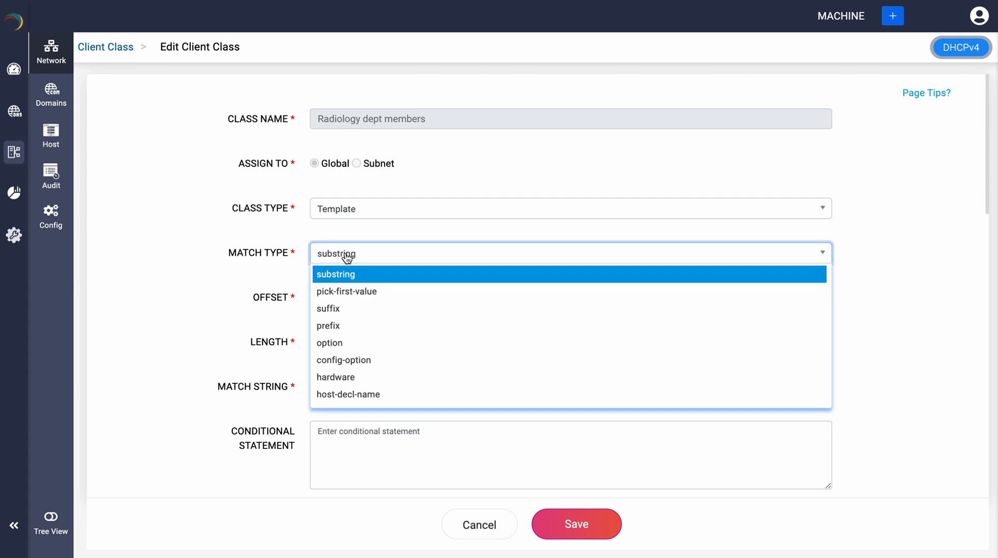
{"action": "left_click", "coordinate": [347, 258]}
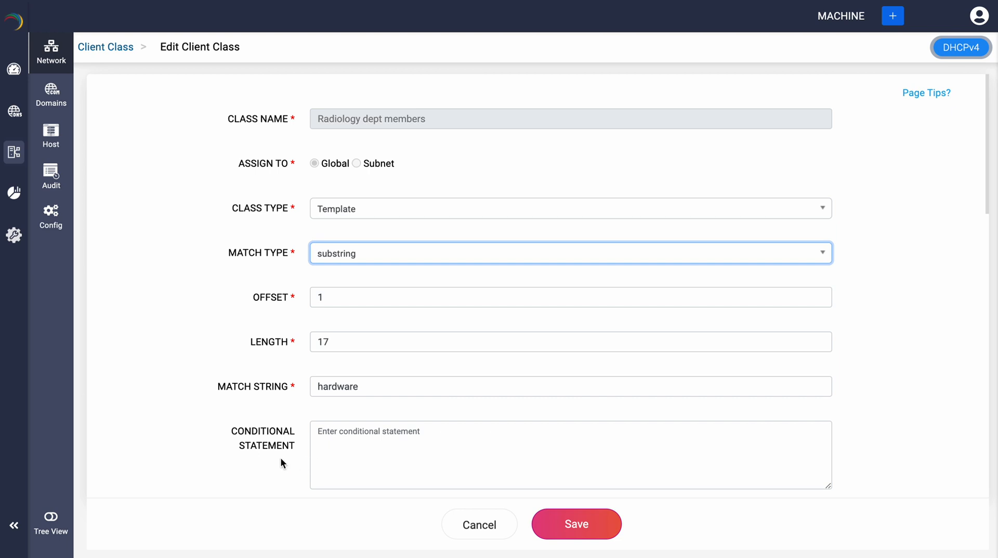
Step: Examine the class's subclass settings, its list of MAC address match values and its DHCP options
{"action": "scroll", "coordinate": [280, 458], "scroll_direction": "down", "scroll_amount": 4}
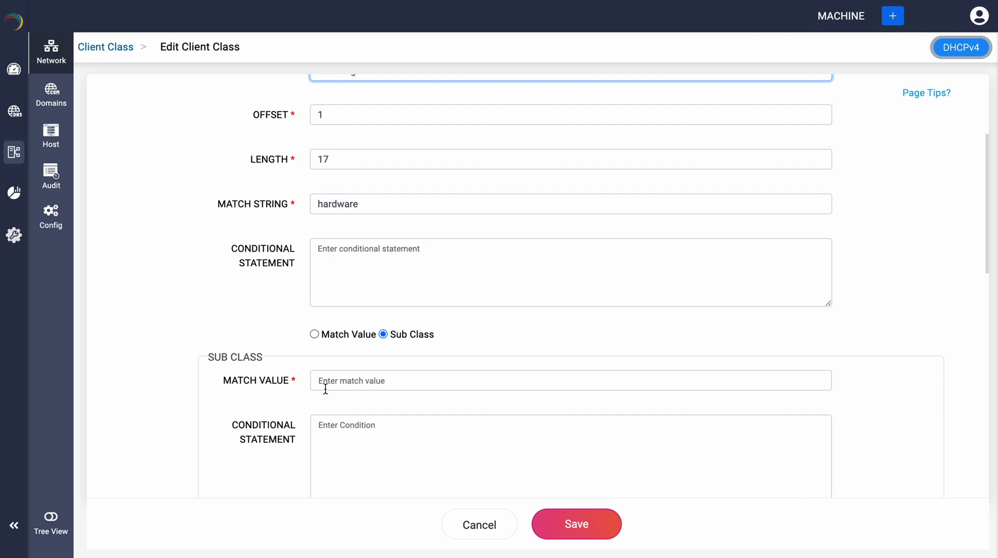
{"action": "scroll", "coordinate": [379, 398], "scroll_direction": "down", "scroll_amount": 3}
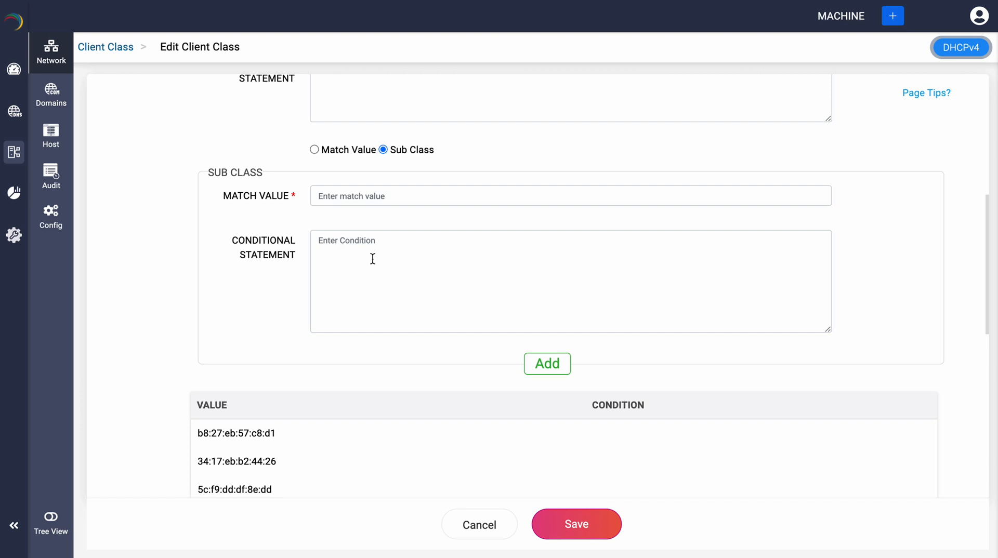
{"action": "scroll", "coordinate": [372, 259], "scroll_direction": "down", "scroll_amount": 1}
{"action": "scroll", "coordinate": [372, 259], "scroll_direction": "down", "scroll_amount": 3}
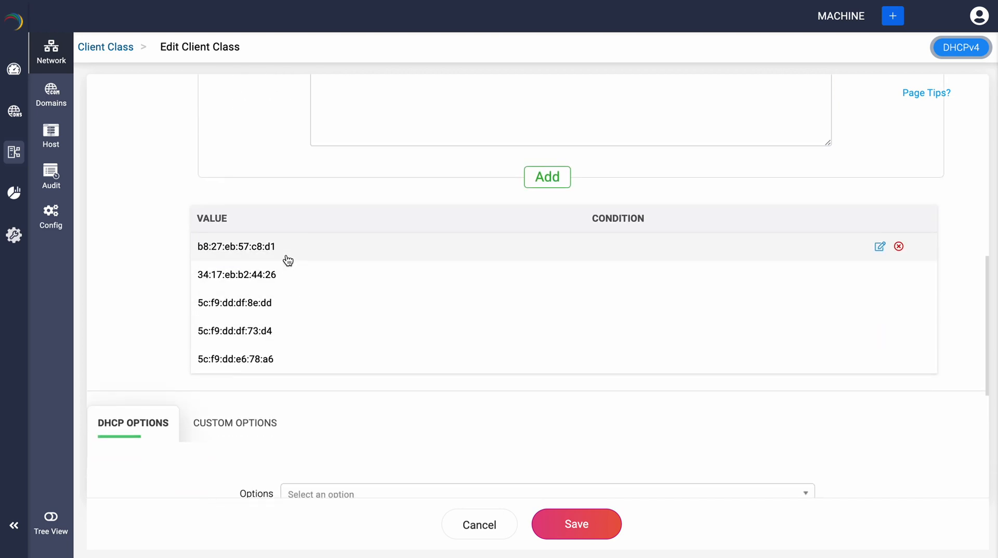
{"action": "scroll", "coordinate": [286, 261], "scroll_direction": "down", "scroll_amount": 3}
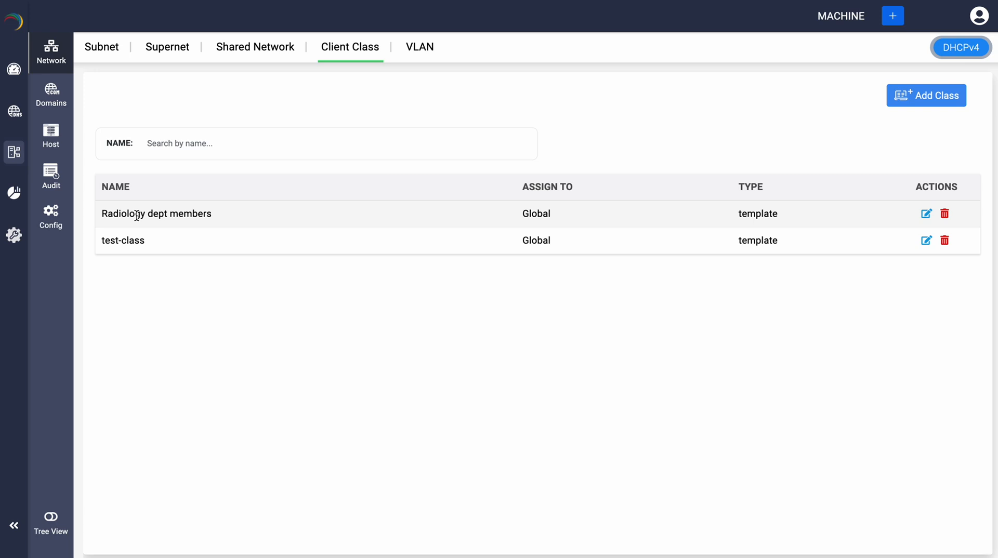
Step: Open the 100.100.100.0/24 subnet for editing and review its general, VLAN and pool settings
{"action": "mouse_move", "coordinate": [26, 155]}
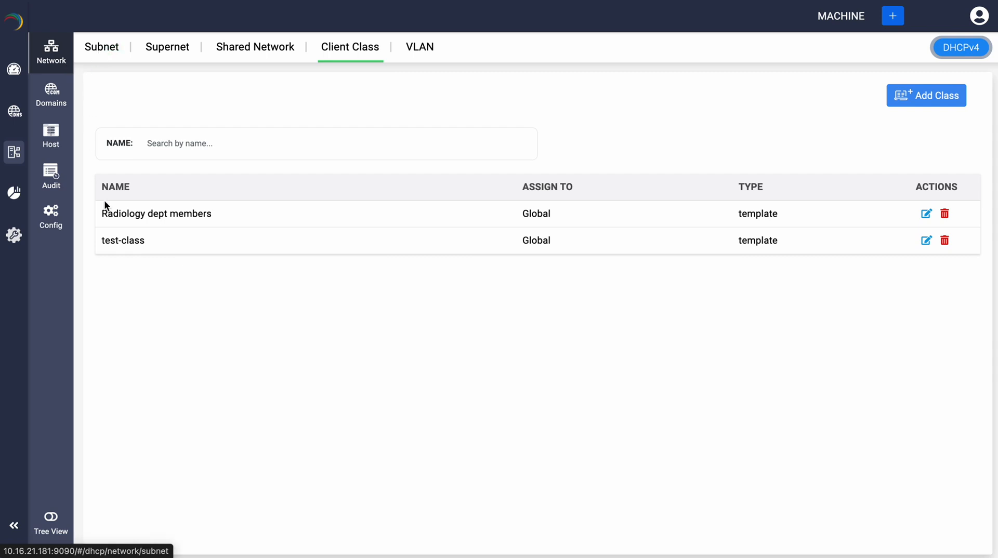
{"action": "left_click", "coordinate": [99, 47]}
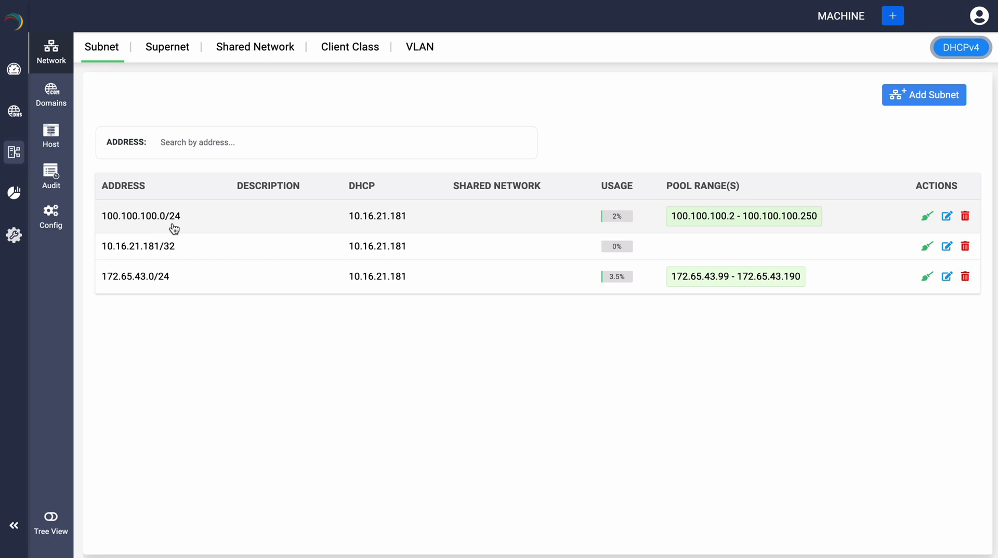
{"action": "left_click", "coordinate": [947, 217]}
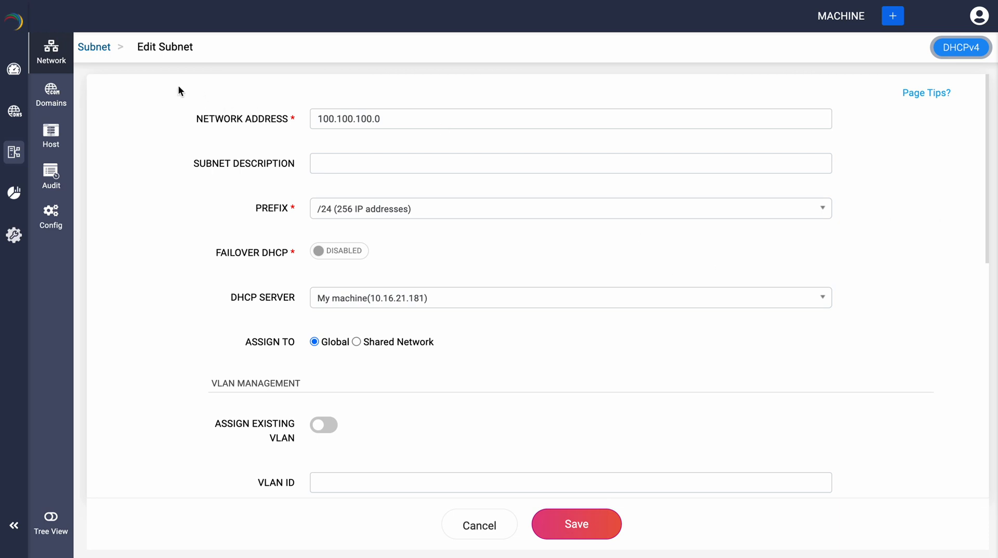
{"action": "scroll", "coordinate": [181, 253], "scroll_direction": "down", "scroll_amount": 5}
{"action": "scroll", "coordinate": [181, 253], "scroll_direction": "down", "scroll_amount": 3}
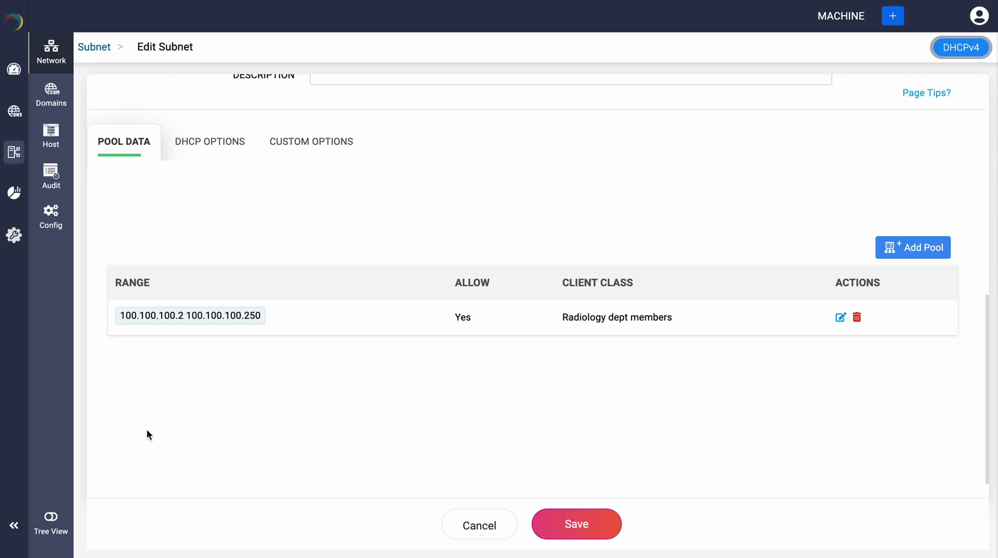
{"action": "scroll", "coordinate": [146, 435], "scroll_direction": "up", "scroll_amount": 10}
{"action": "scroll", "coordinate": [147, 431], "scroll_direction": "down", "scroll_amount": 1}
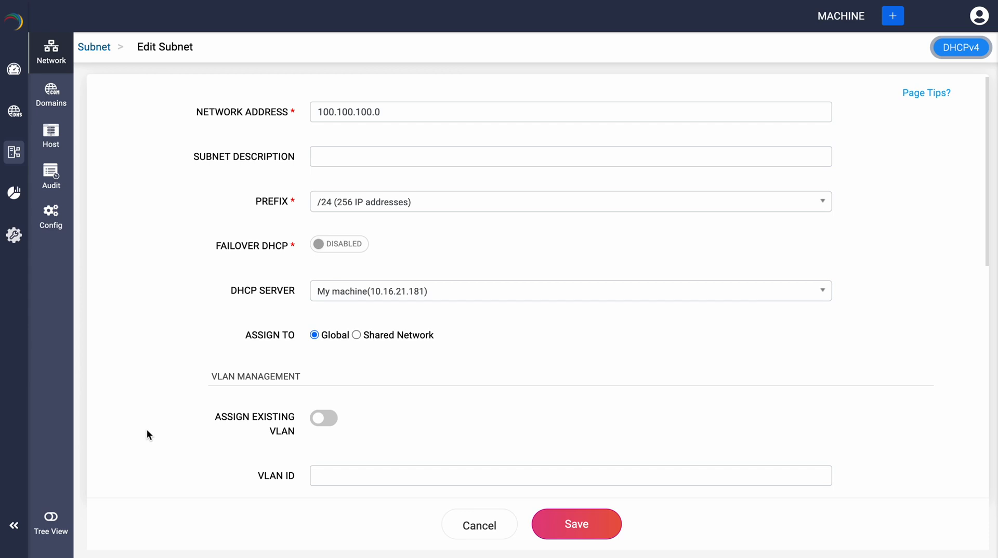
{"action": "scroll", "coordinate": [147, 430], "scroll_direction": "down", "scroll_amount": 5}
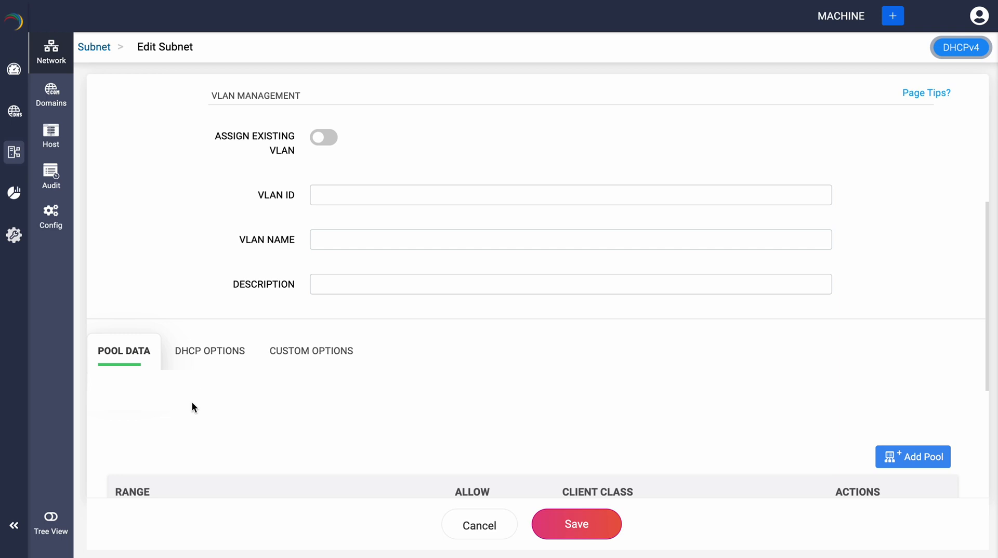
{"action": "scroll", "coordinate": [192, 404], "scroll_direction": "up", "scroll_amount": 3}
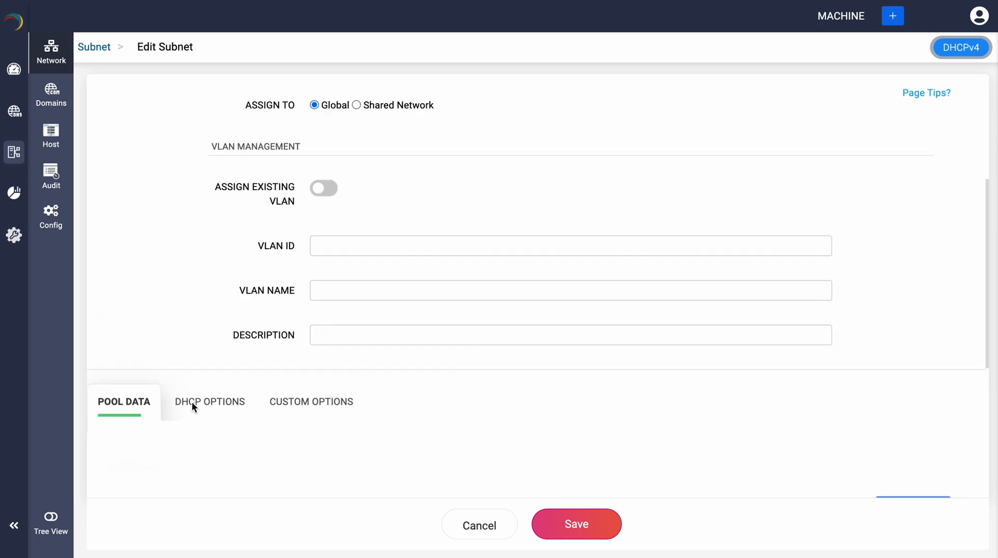
{"action": "scroll", "coordinate": [192, 404], "scroll_direction": "down", "scroll_amount": 2}
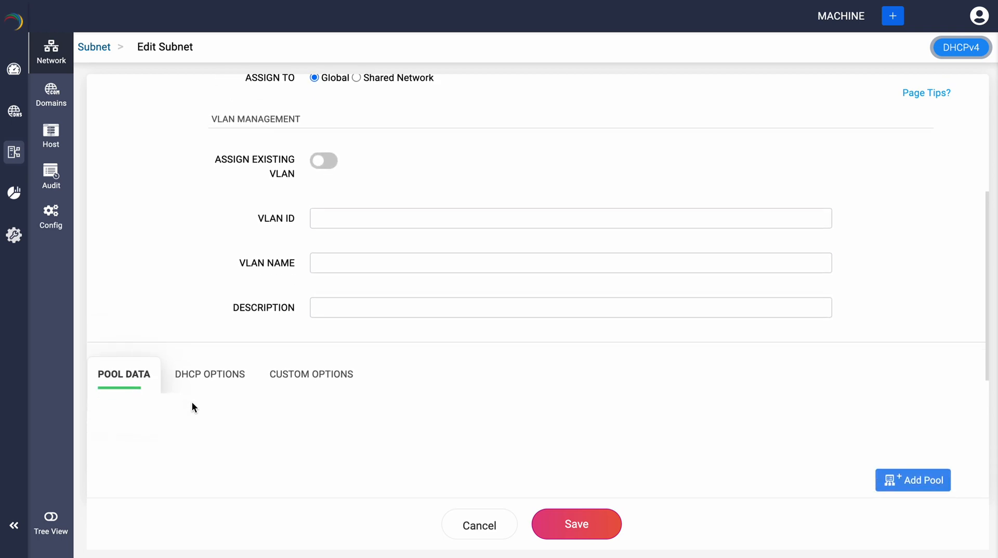
{"action": "scroll", "coordinate": [192, 407], "scroll_direction": "down", "scroll_amount": 1}
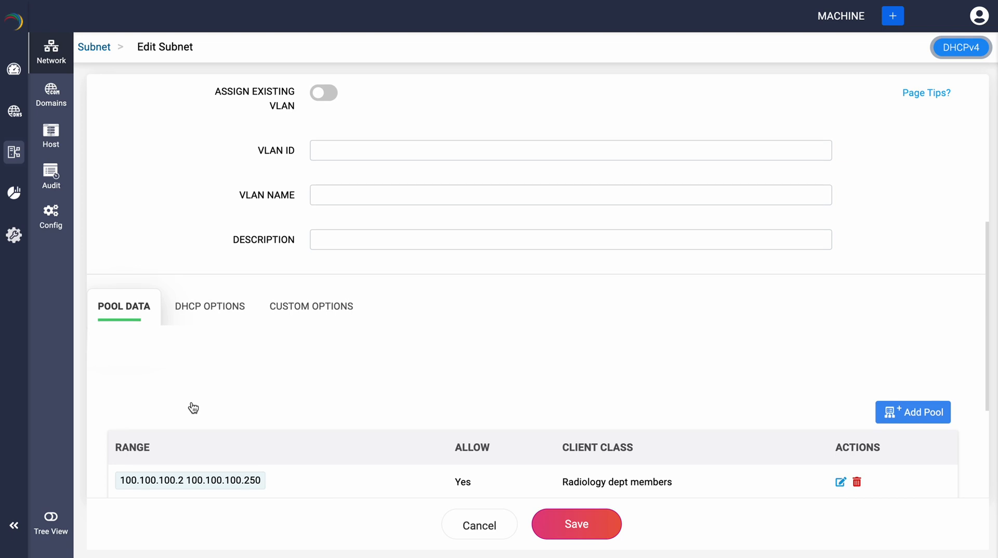
{"action": "scroll", "coordinate": [194, 409], "scroll_direction": "down", "scroll_amount": 1}
{"action": "scroll", "coordinate": [194, 408], "scroll_direction": "down", "scroll_amount": 1}
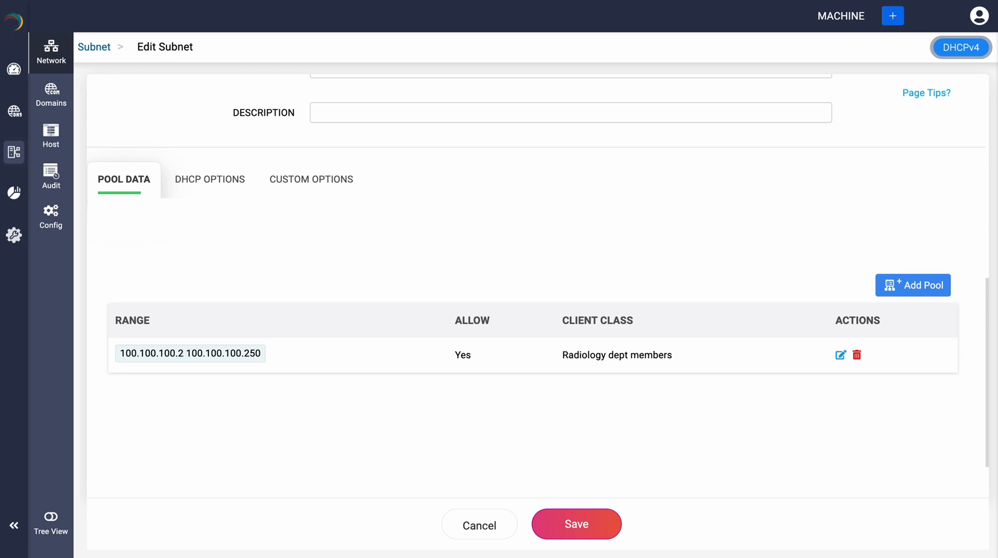
Step: Edit the 100.100.100.2 to 100.100.100.250 pool with Allow set to Yes for Radiology dept members, and save the pool and subnet
{"action": "left_click", "coordinate": [913, 285]}
{"action": "left_click", "coordinate": [839, 355]}
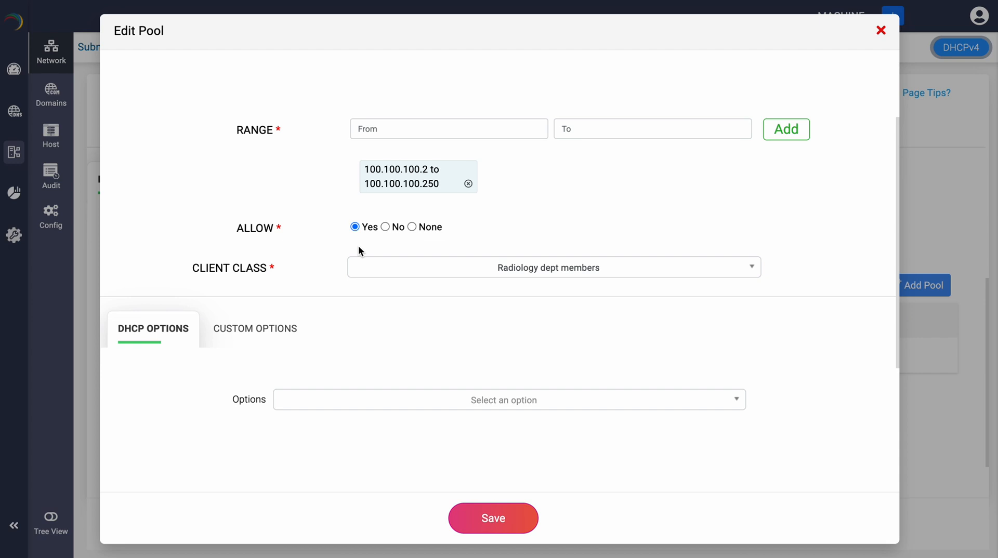
{"action": "left_click", "coordinate": [411, 227]}
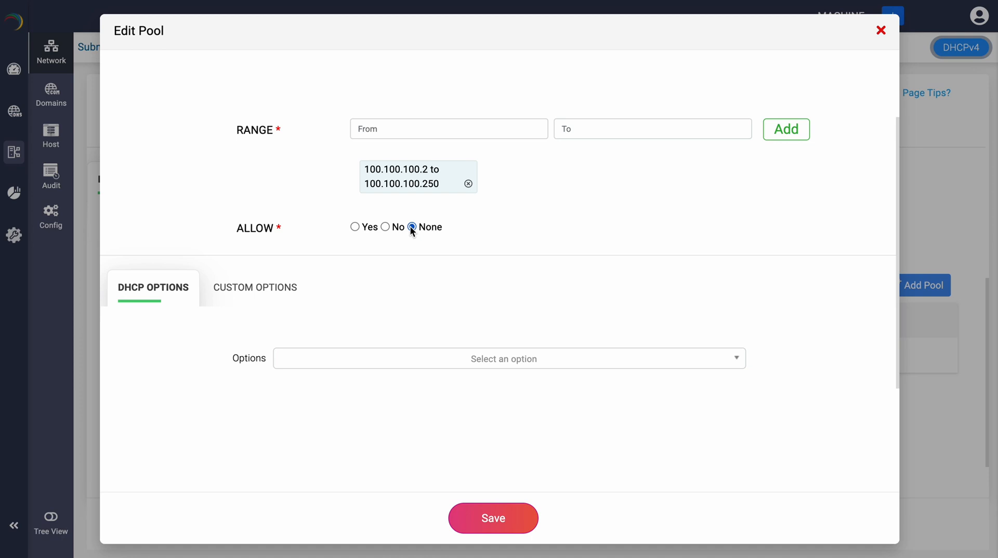
{"action": "left_click", "coordinate": [355, 228]}
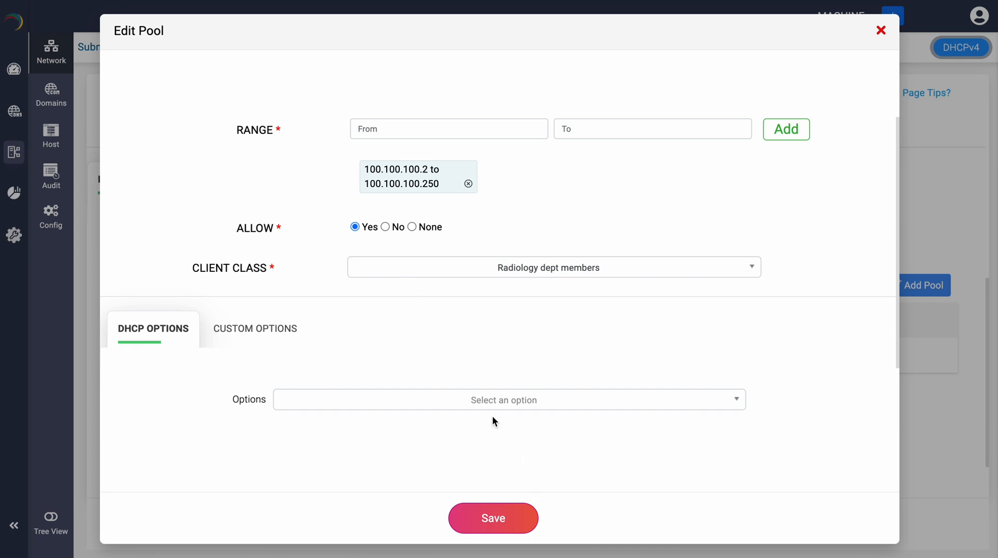
{"action": "left_click", "coordinate": [484, 519]}
{"action": "left_click", "coordinate": [556, 525]}
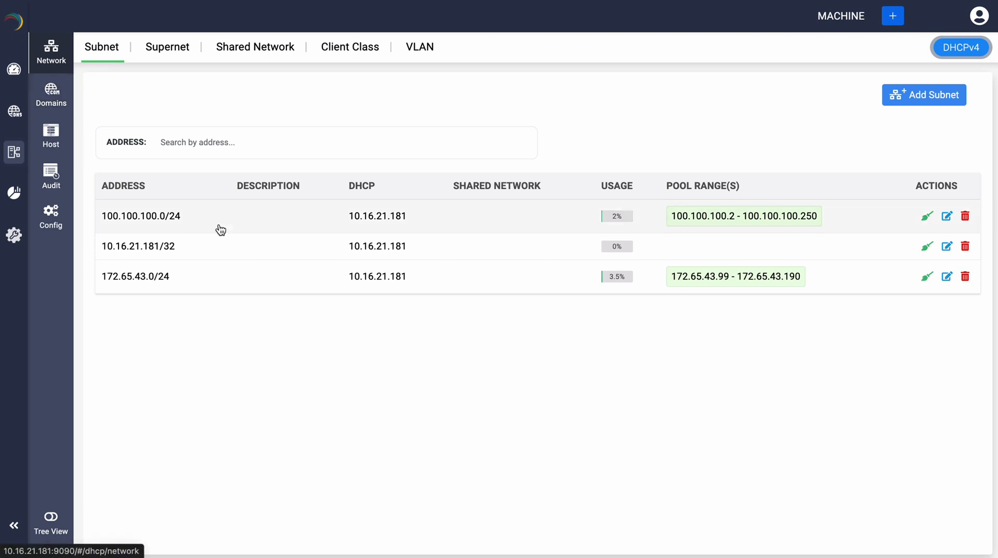
Step: In the 172.65.43.0/24 subnet, keep the pool's Allow at No for Radiology dept members and save the pool and subnet
{"action": "left_click", "coordinate": [945, 280]}
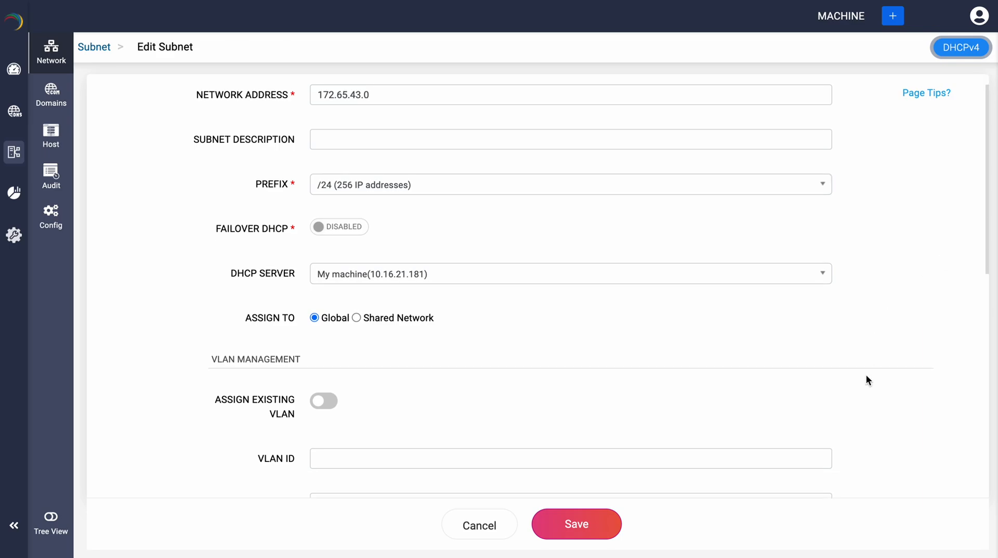
{"action": "scroll", "coordinate": [866, 380], "scroll_direction": "down", "scroll_amount": 10}
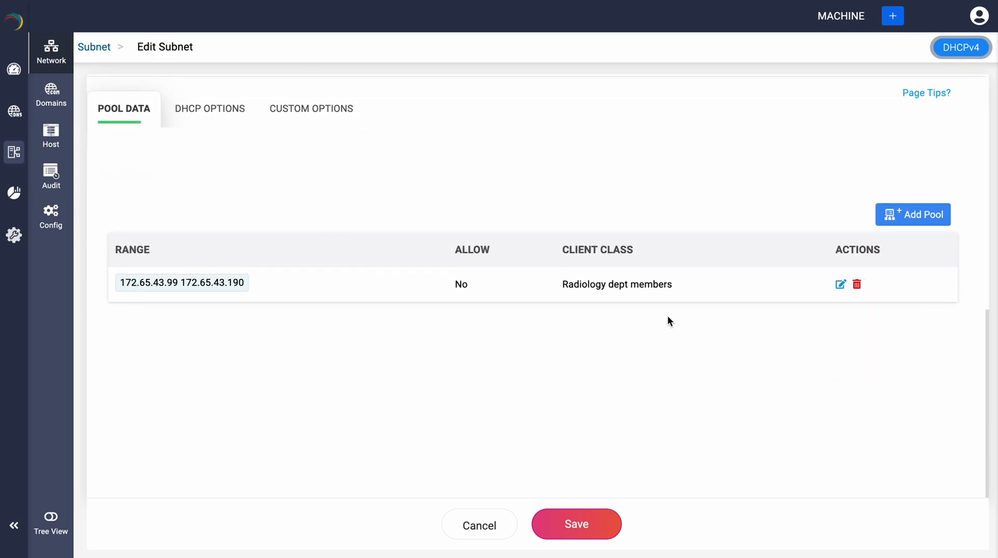
{"action": "left_click", "coordinate": [839, 288]}
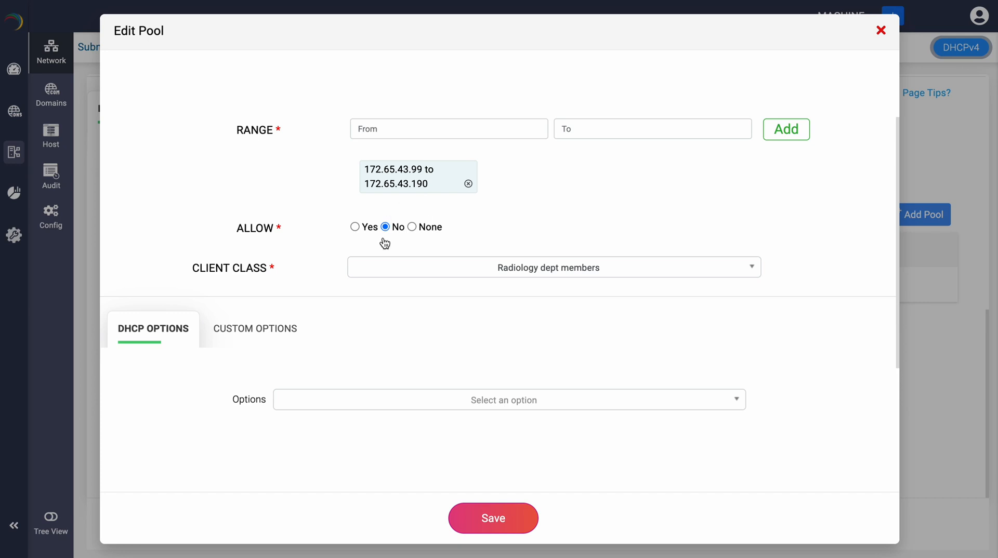
{"action": "left_click", "coordinate": [412, 268]}
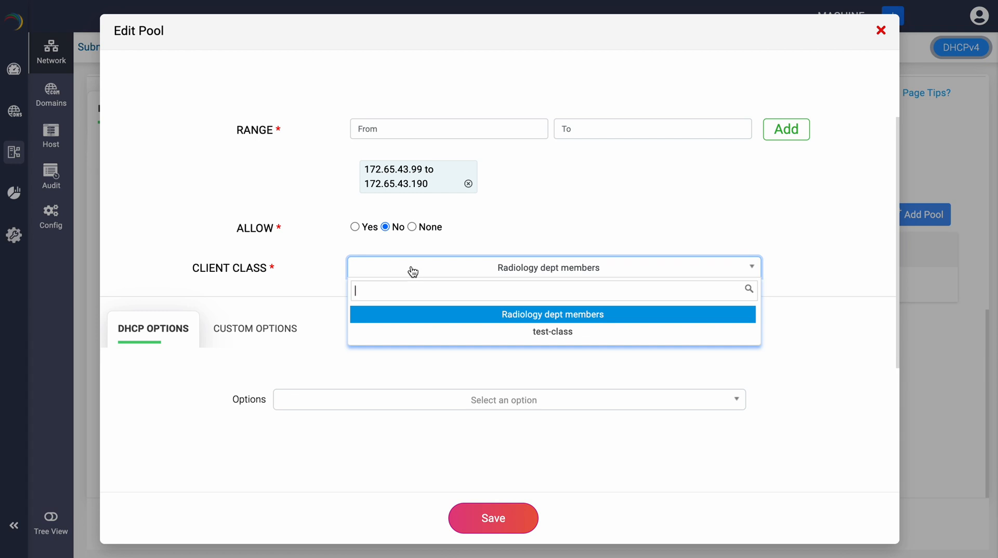
{"action": "left_click", "coordinate": [413, 270]}
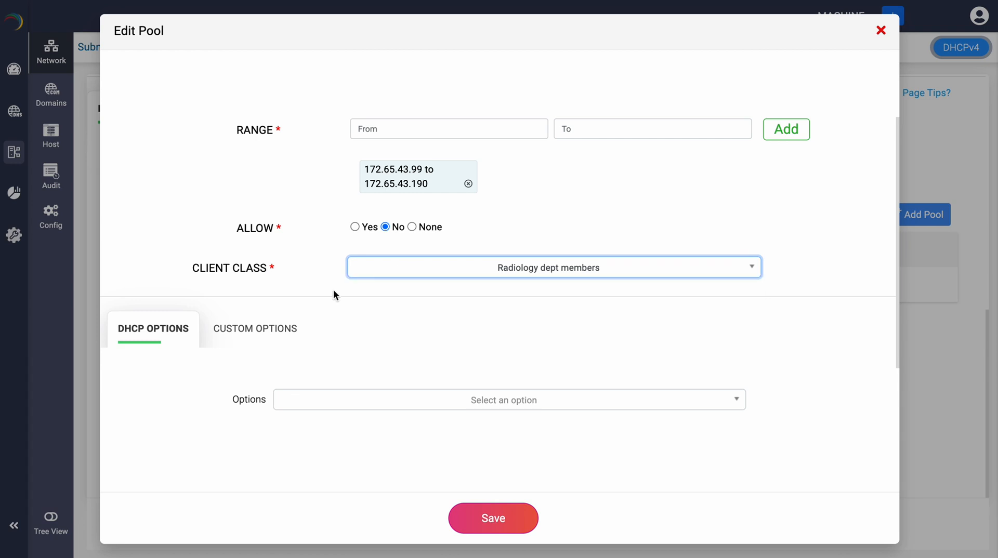
{"action": "scroll", "coordinate": [456, 486], "scroll_direction": "down", "scroll_amount": 2}
{"action": "left_click", "coordinate": [489, 518]}
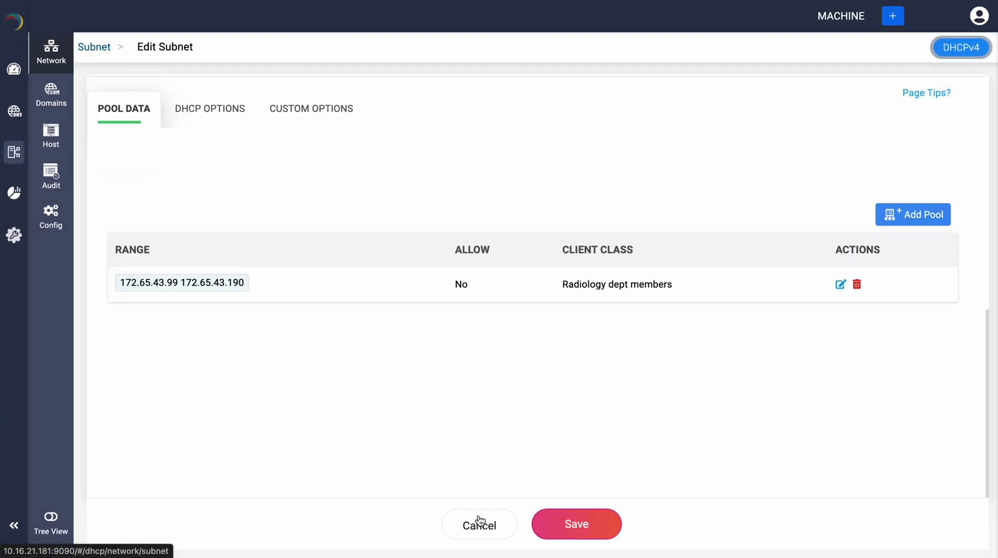
{"action": "left_click", "coordinate": [556, 531]}
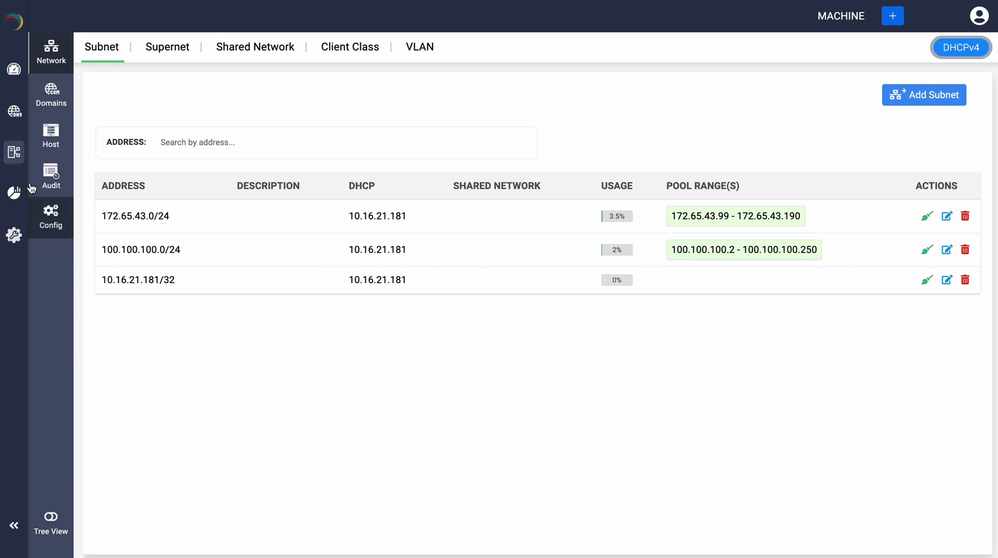
Step: Show the IPAM leases for the 172.65.43.0/24 subnet, followed by those for 100.100.100.0/24
{"action": "left_click", "coordinate": [24, 198]}
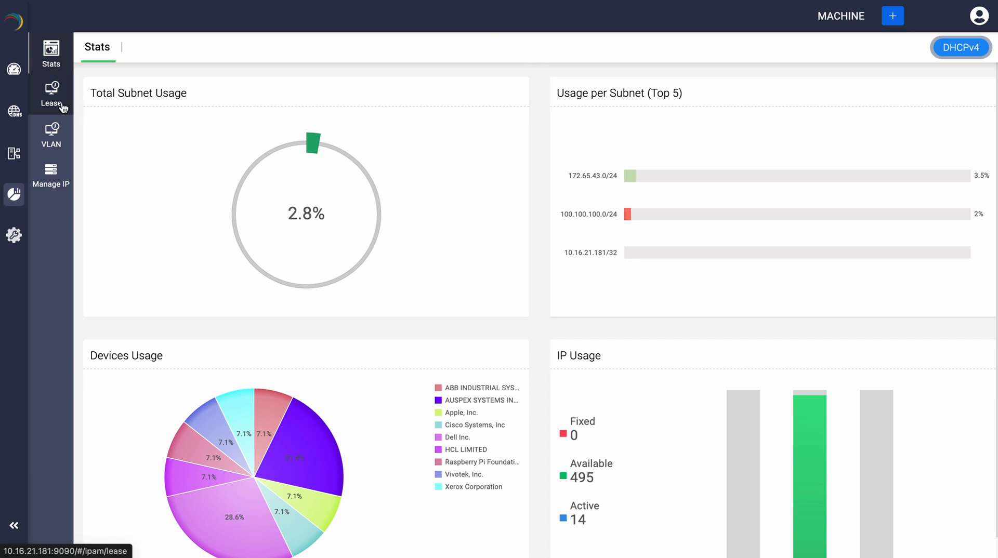
{"action": "left_click", "coordinate": [62, 107]}
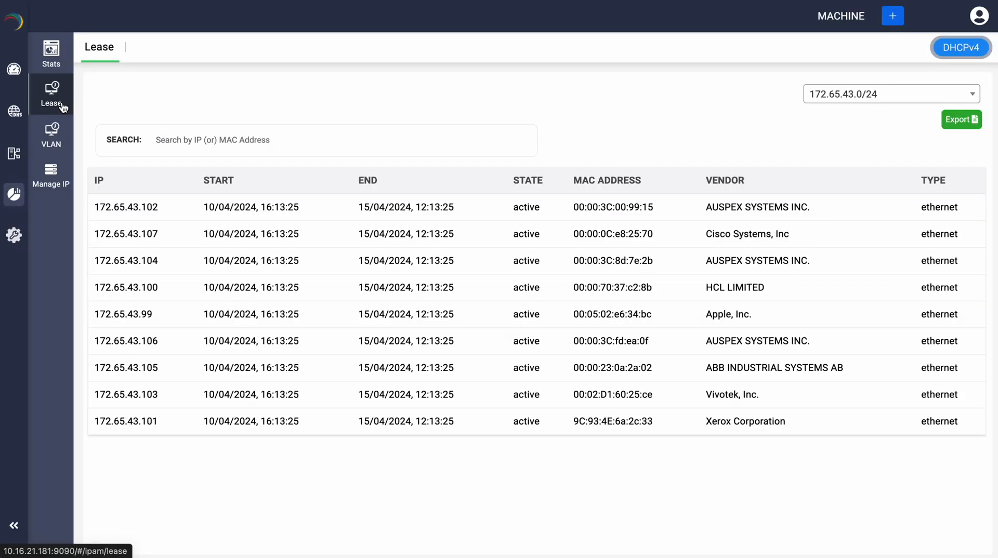
{"action": "left_click", "coordinate": [822, 94]}
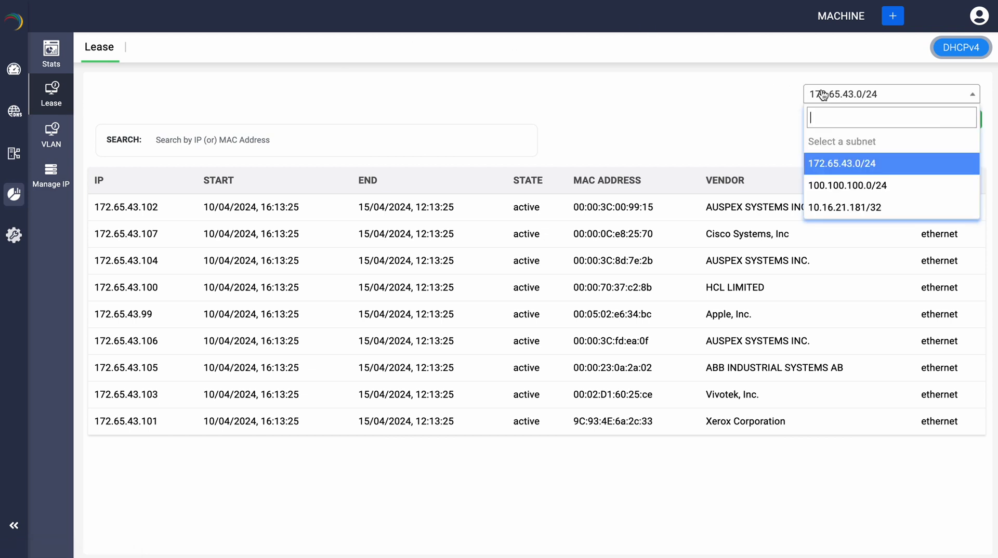
{"action": "left_click", "coordinate": [847, 186]}
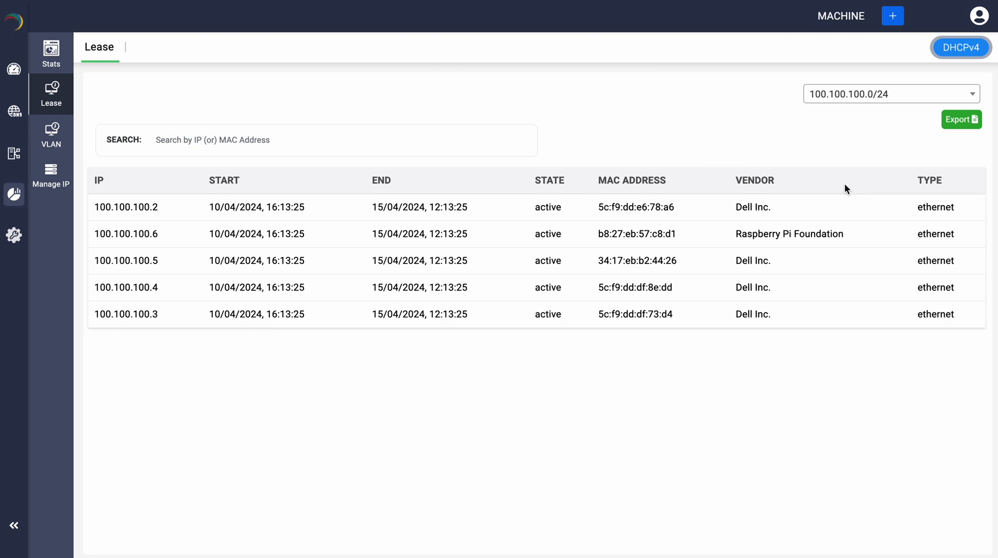